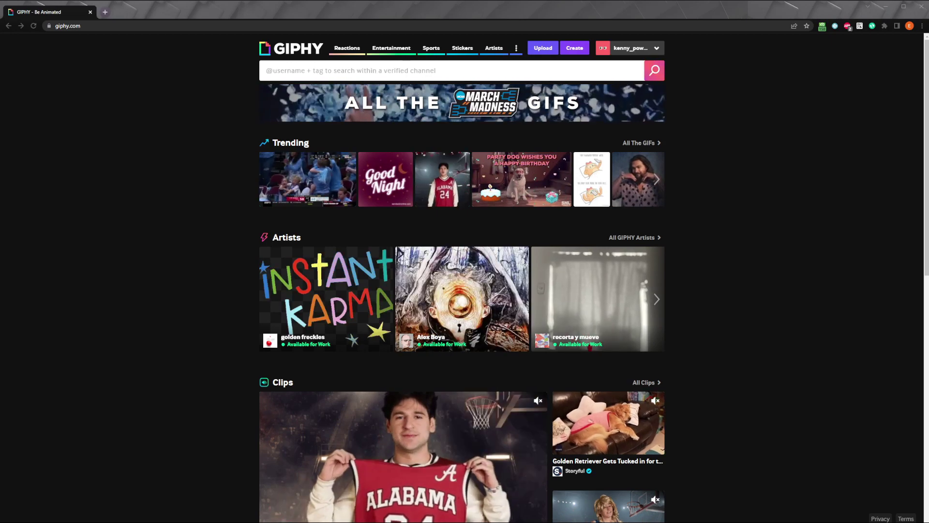
Upload the birthday mp4 from the Files folder as the source video for a new GIF.
left_click(581, 48)
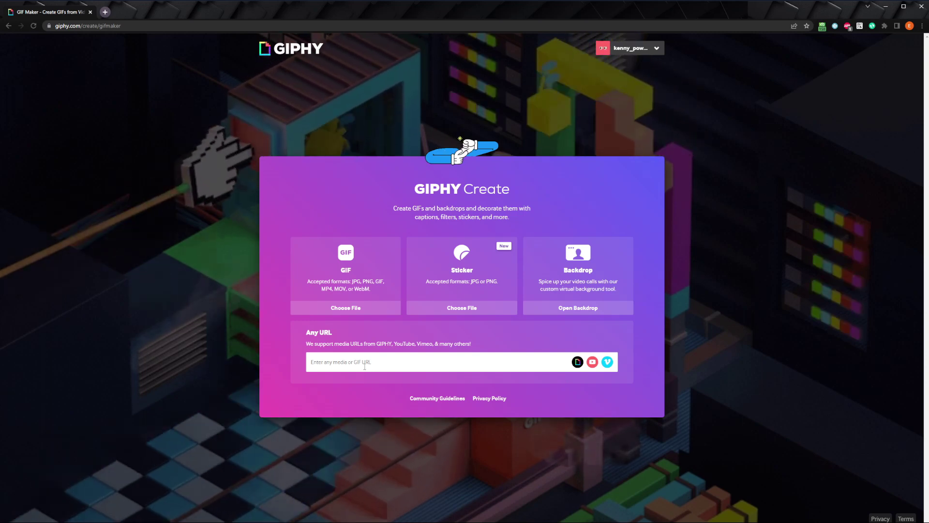
left_click(343, 290)
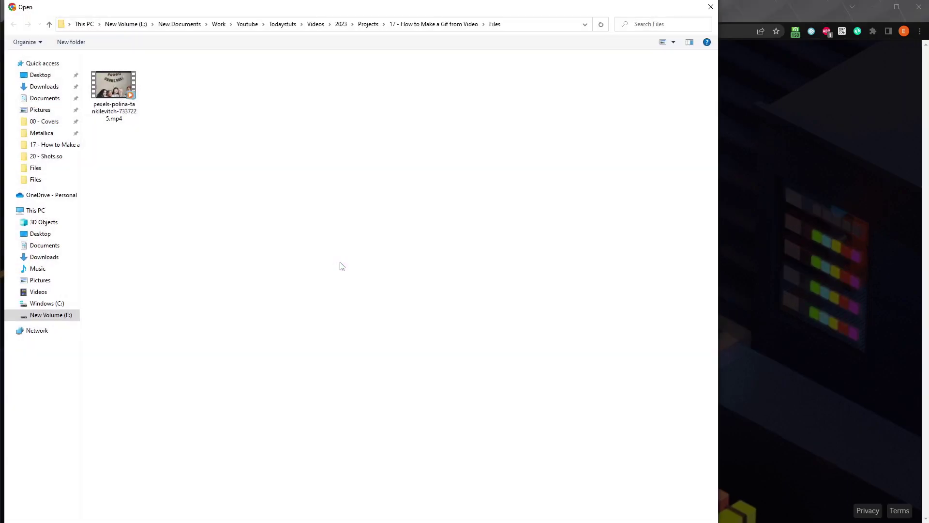
left_click(119, 108)
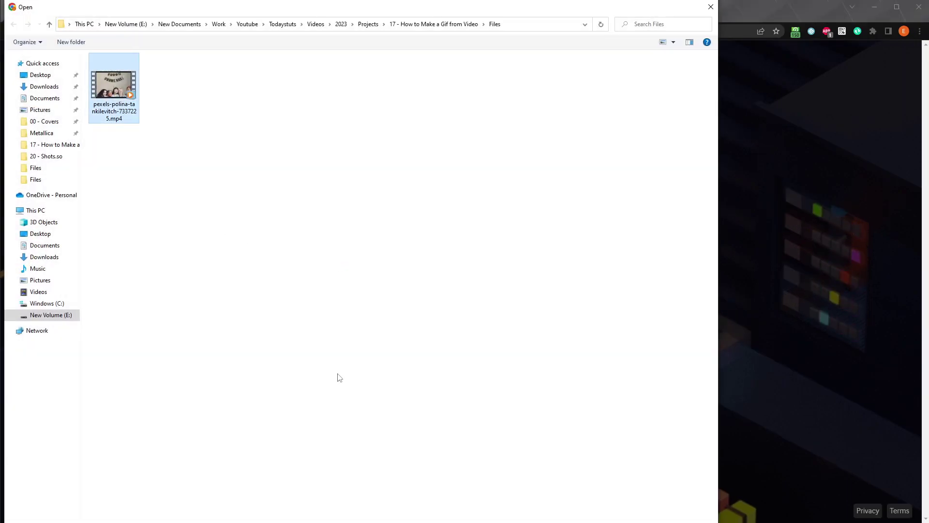
double_click(119, 107)
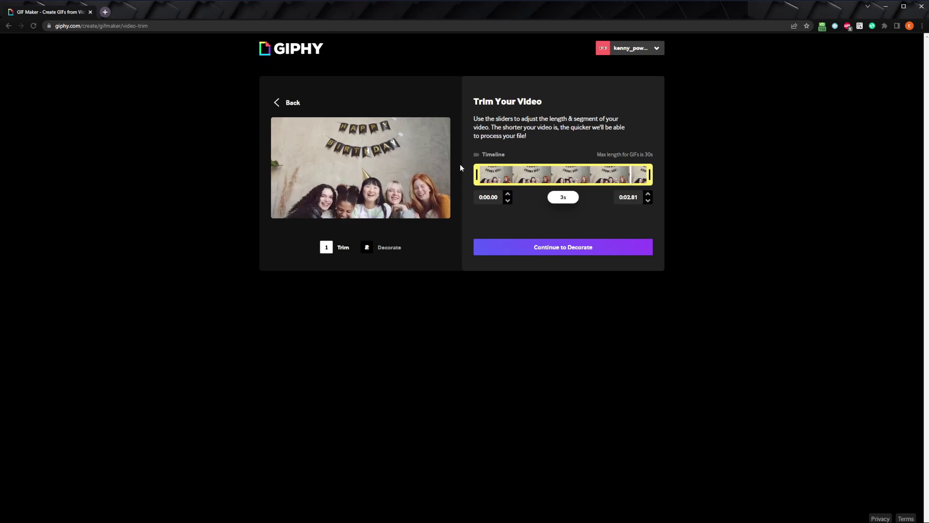
Trim the clip to run from 0:00.61 to 0:02.13 and continue to decorating.
left_click_drag(477, 174, 488, 173)
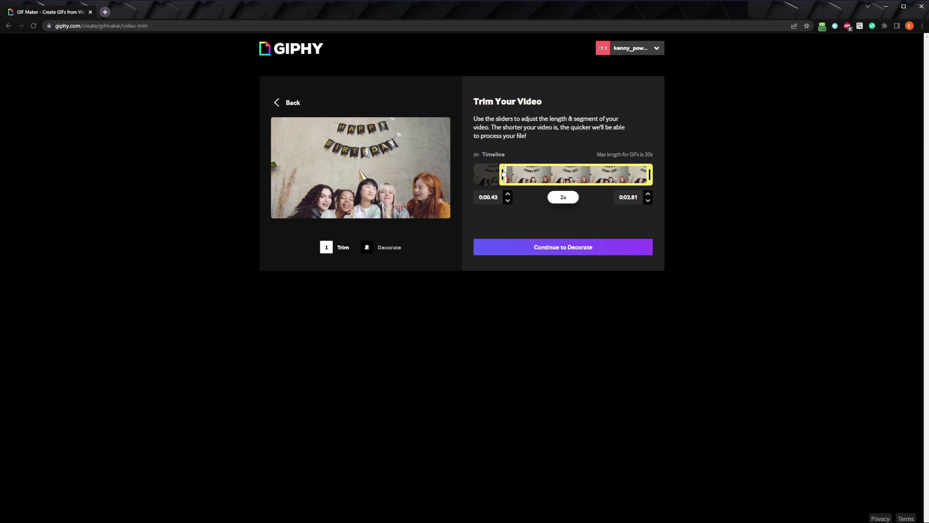
left_click_drag(649, 175, 606, 181)
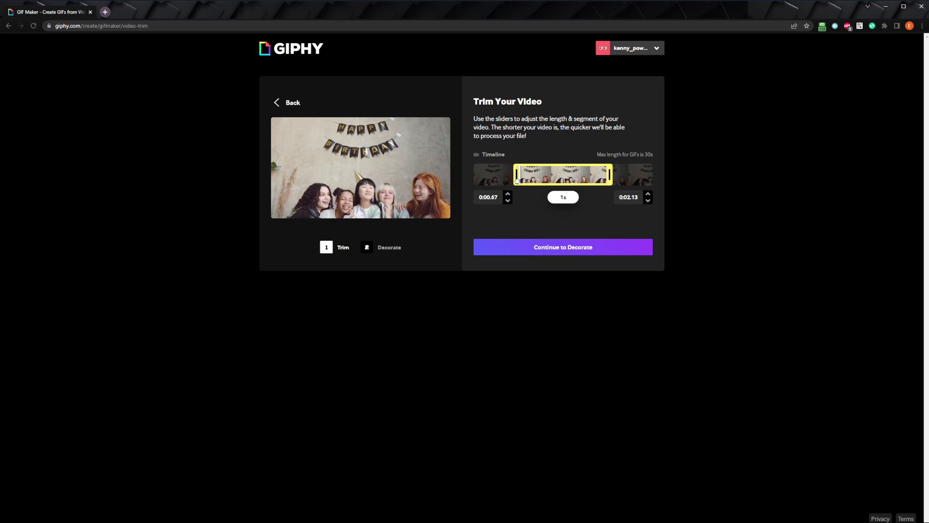
left_click(550, 252)
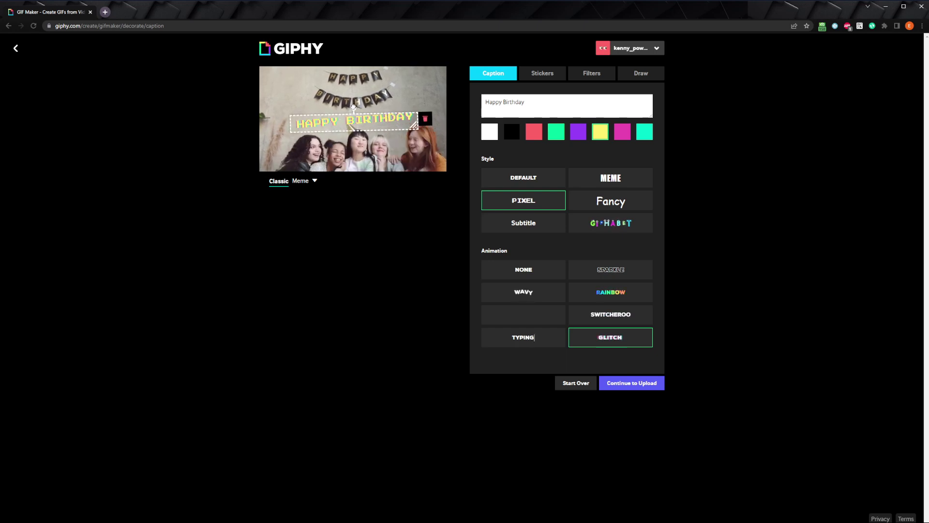
Finish the yellow Pixel-style 'Happy Birthday' Glitch caption and preview it on the clip.
left_click(376, 178)
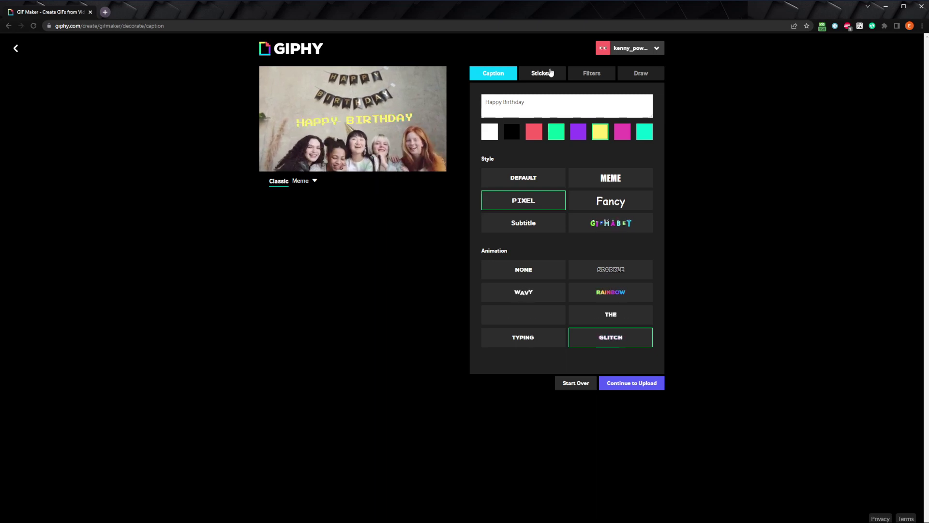
Add the I Love Basketball sticker to the clip, then remove it again.
left_click(551, 72)
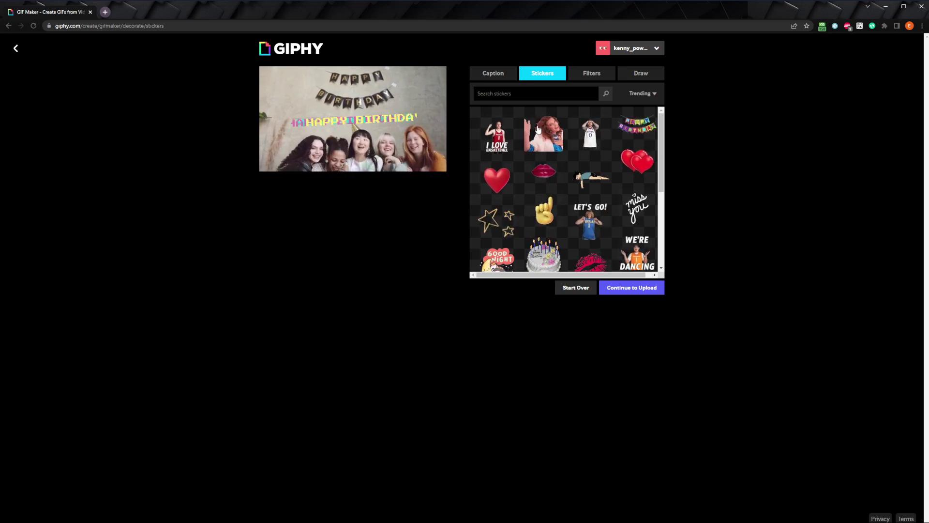
left_click(501, 148)
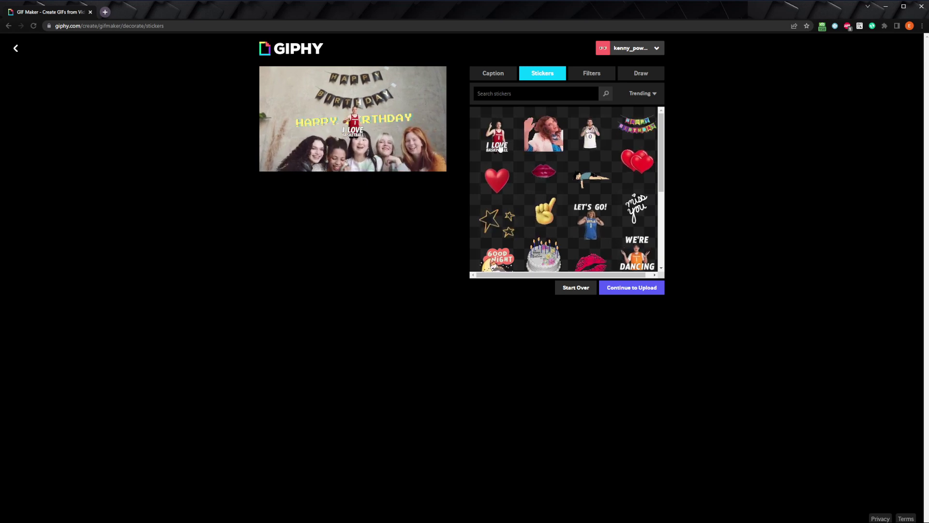
mouse_move(382, 108)
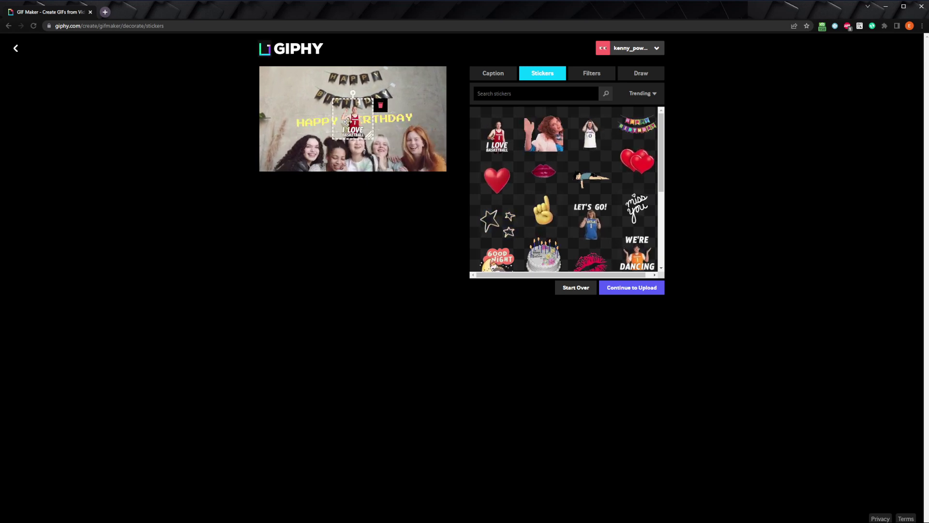
left_click(382, 107)
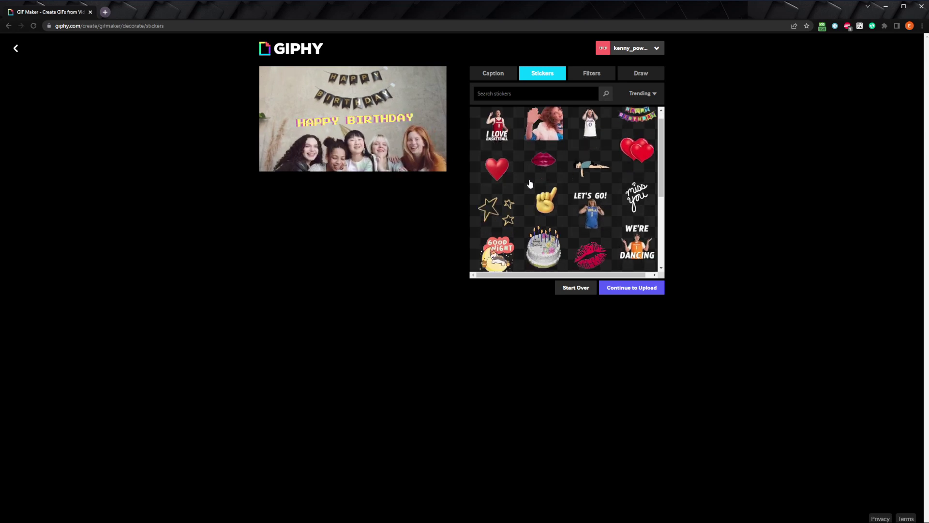
Add the sparkle confetti sticker and place it along the clip's top edge.
scroll(529, 182, "down", 2)
scroll(530, 182, "down", 10)
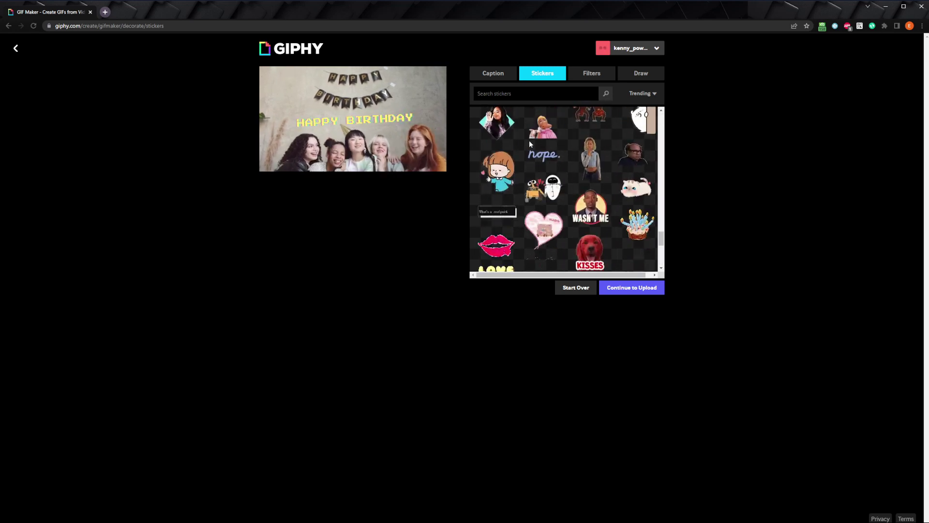
scroll(530, 144, "down", 2)
scroll(537, 145, "up", 5)
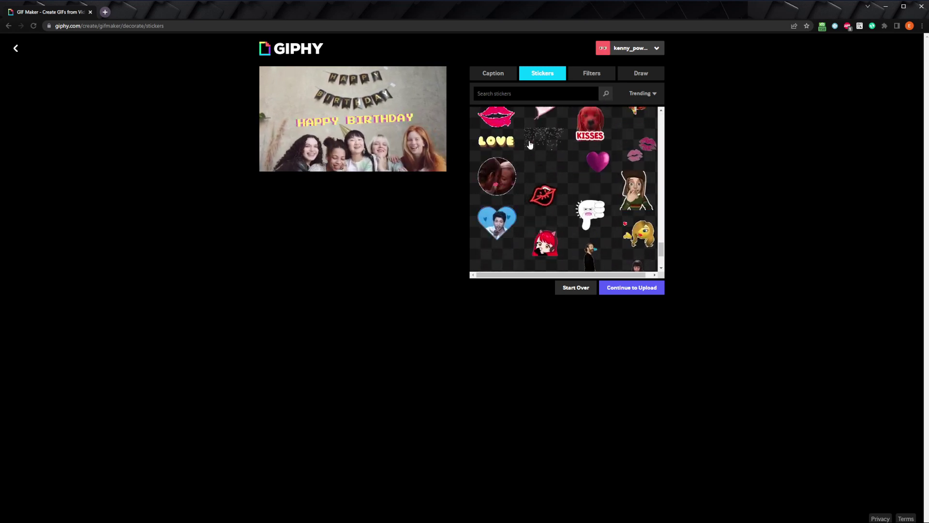
left_click(537, 145)
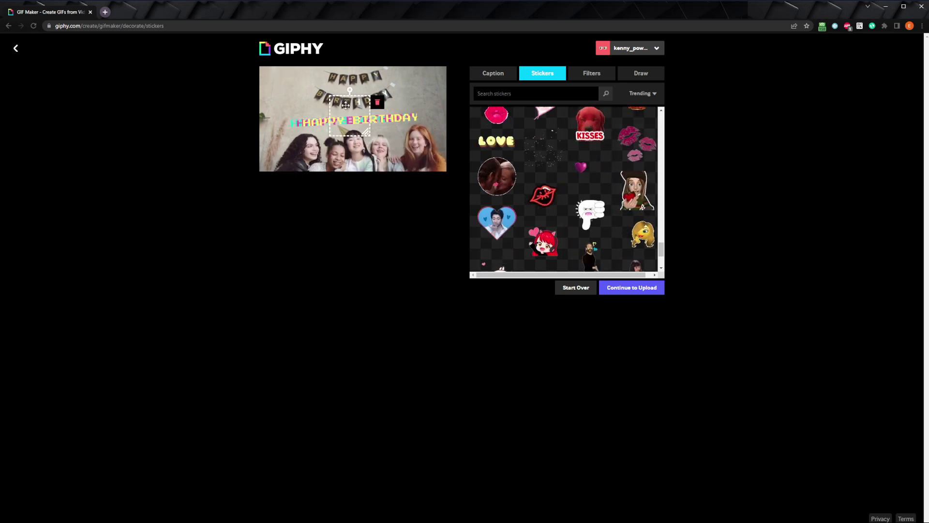
left_click_drag(352, 112, 282, 80)
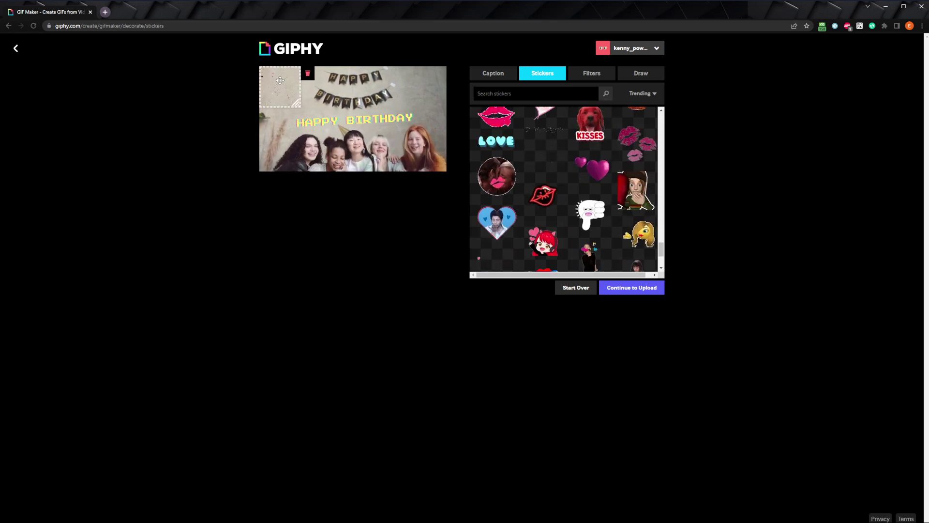
left_click_drag(307, 103, 420, 134)
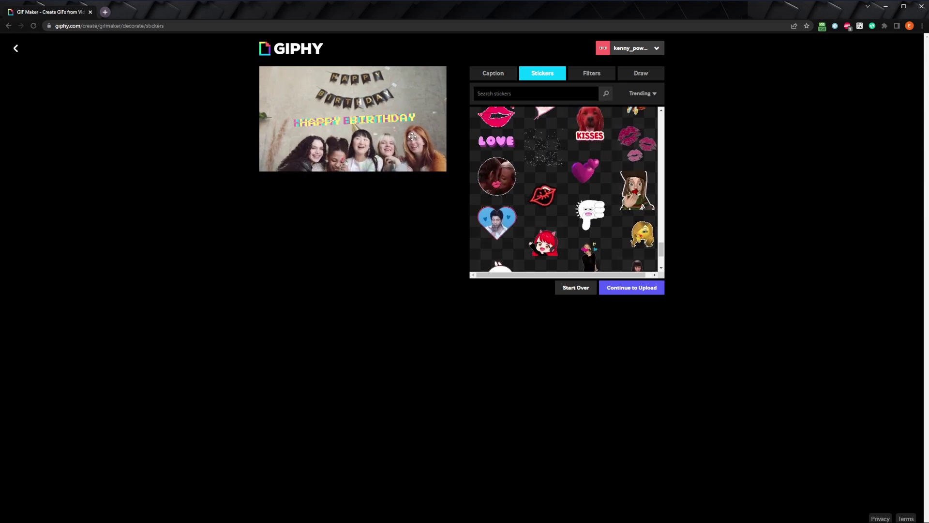
Compare the Spooky, Semi-Sepia, Cross-Process and Rainbow filters, then proceed to the upload details.
left_click(589, 83)
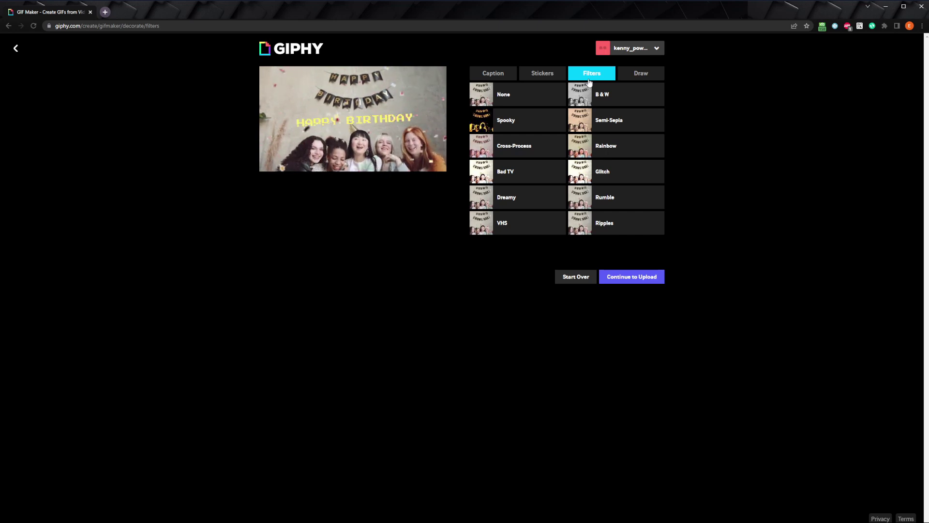
left_click(529, 130)
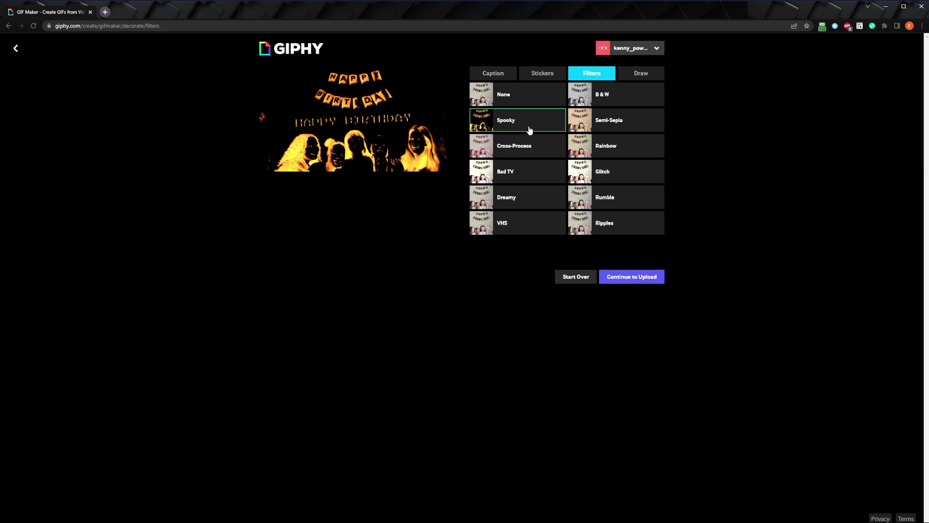
left_click(580, 128)
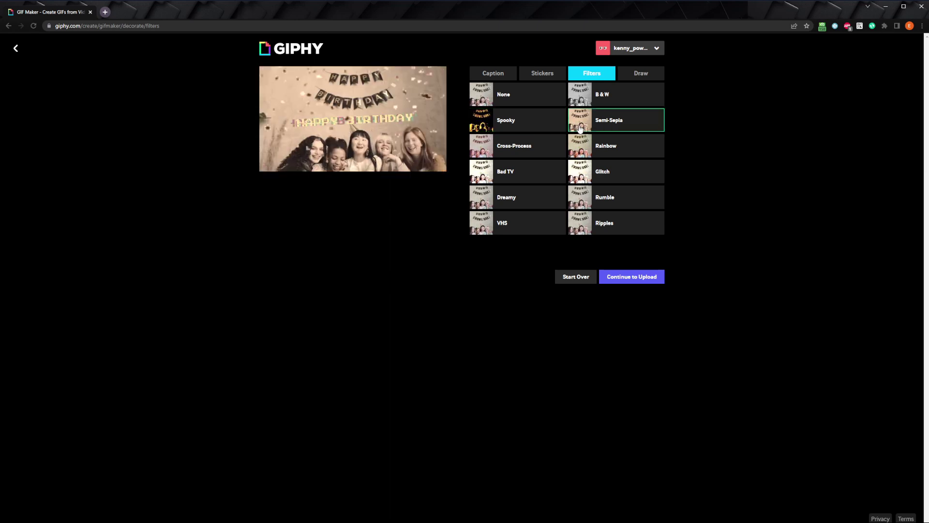
left_click(543, 150)
left_click(608, 150)
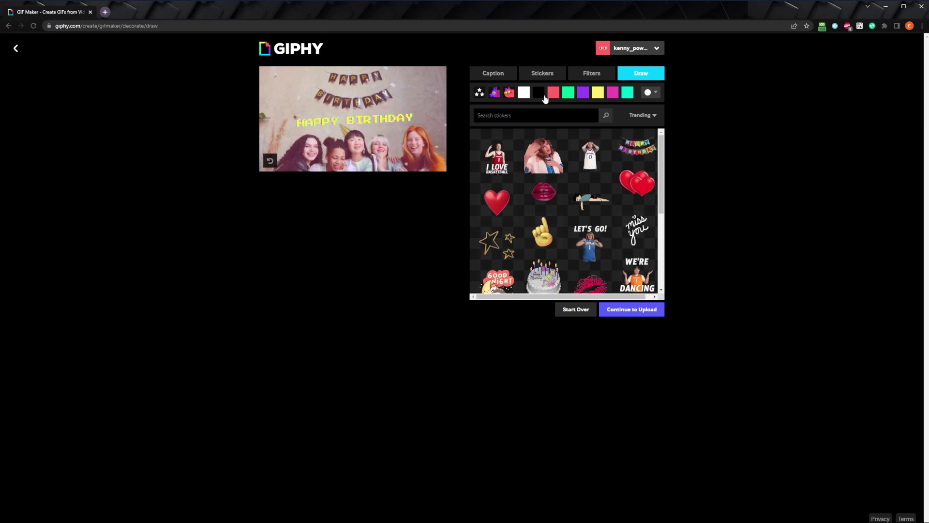
left_click(628, 314)
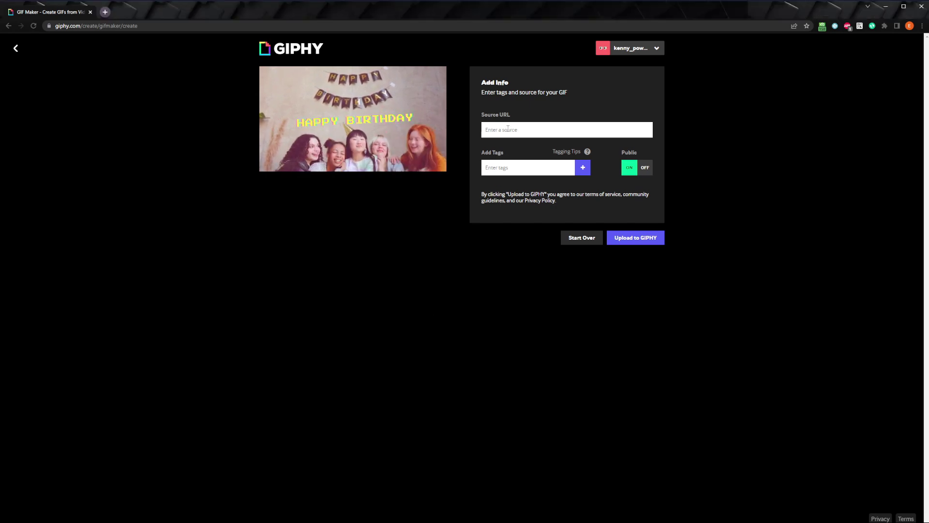
Paste the Pexels video link as the source URL and switch Public off.
left_click(508, 129)
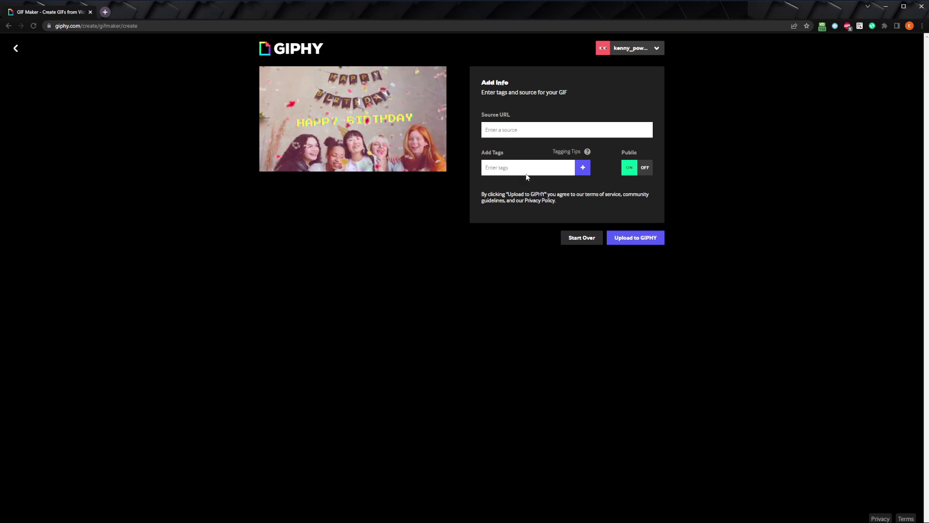
type("https://www.pexels.com/video/women-celebrating-a-birthday-7337225/")
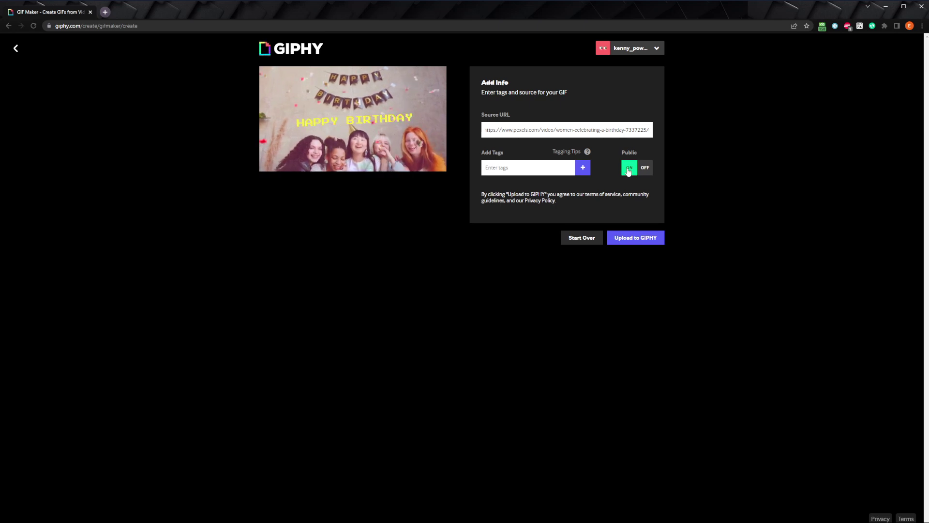
left_click(646, 170)
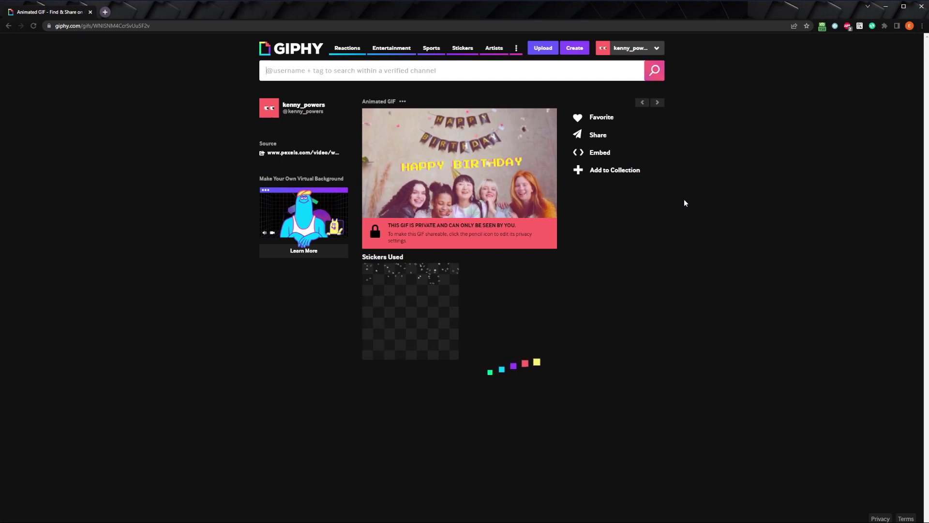
Check the new GIF's Share options, then view its iframe Embed code.
mouse_move(437, 172)
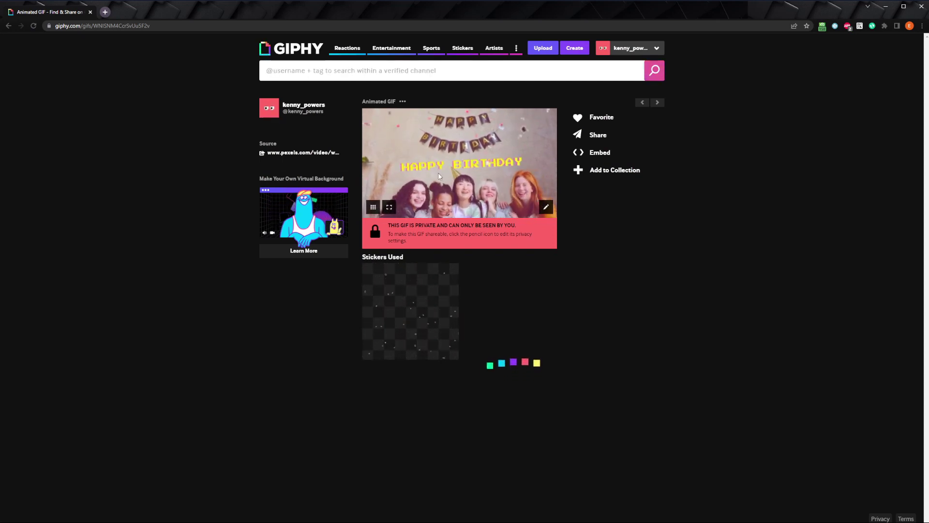
left_click(598, 137)
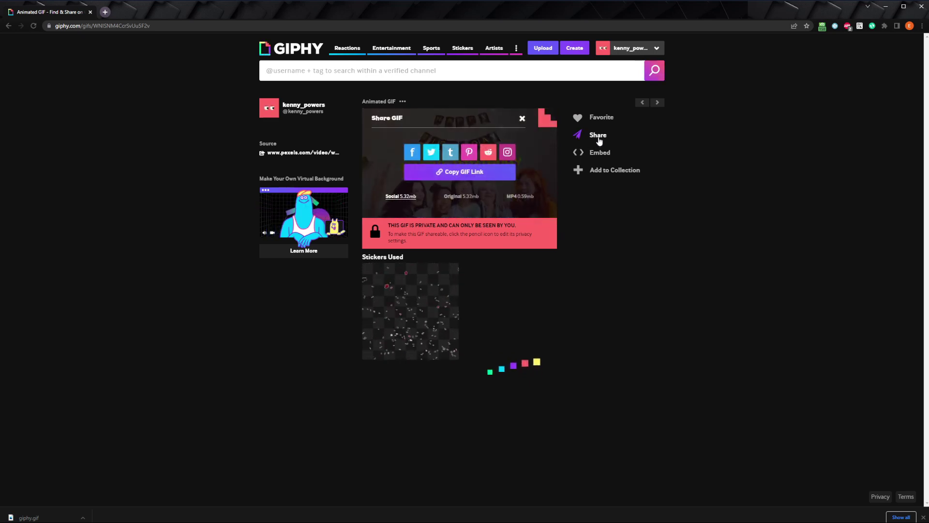
left_click(599, 137)
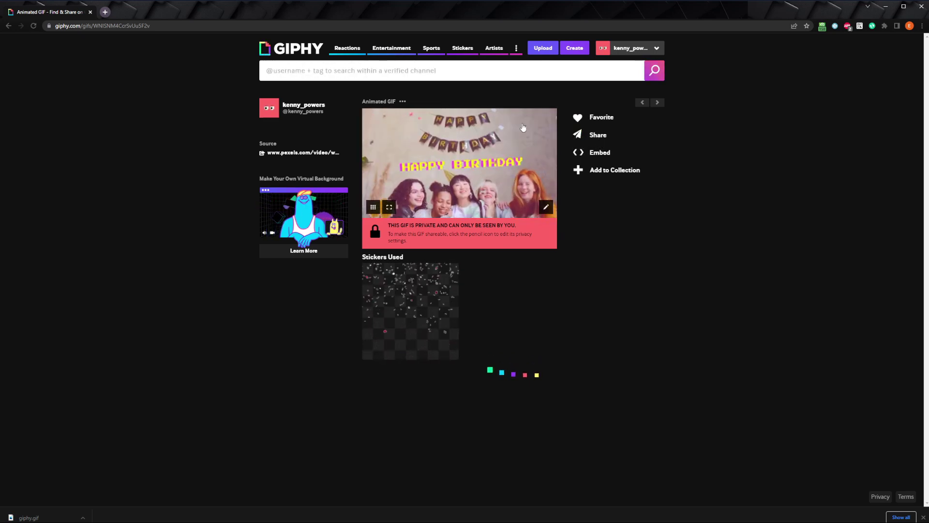
left_click(600, 153)
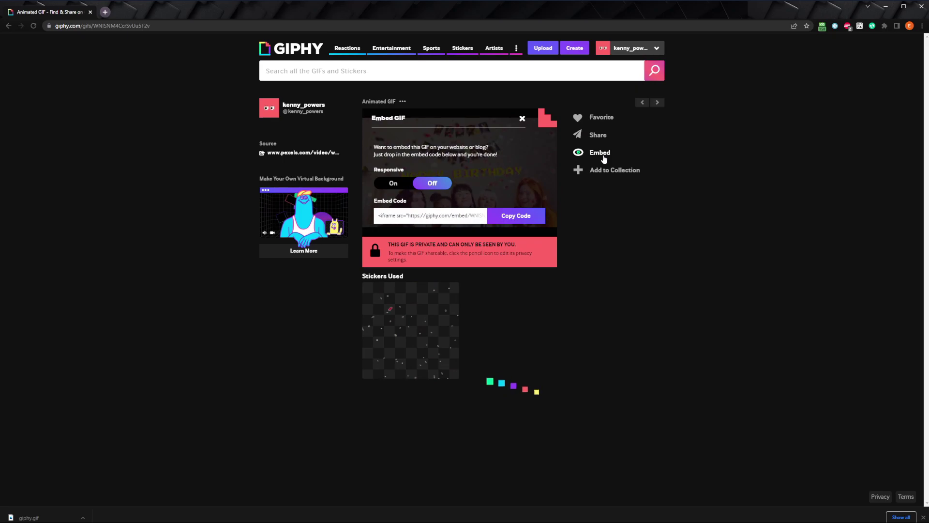